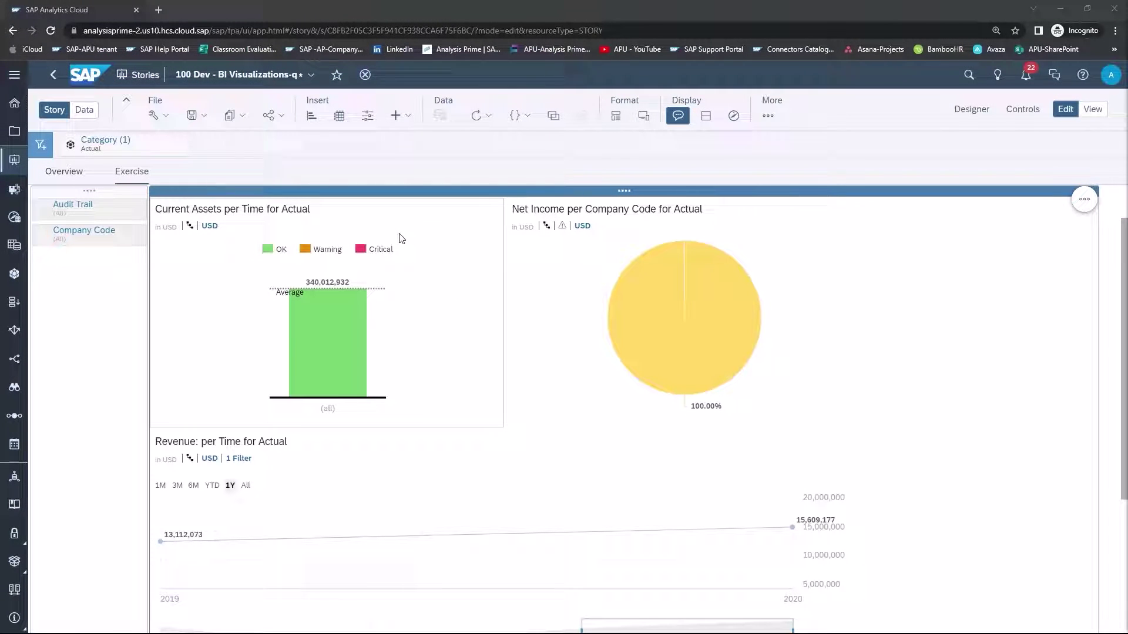
In the Builder, set the Net Income pie's Company Code hierarchy to Level 2.
left_click(532, 316)
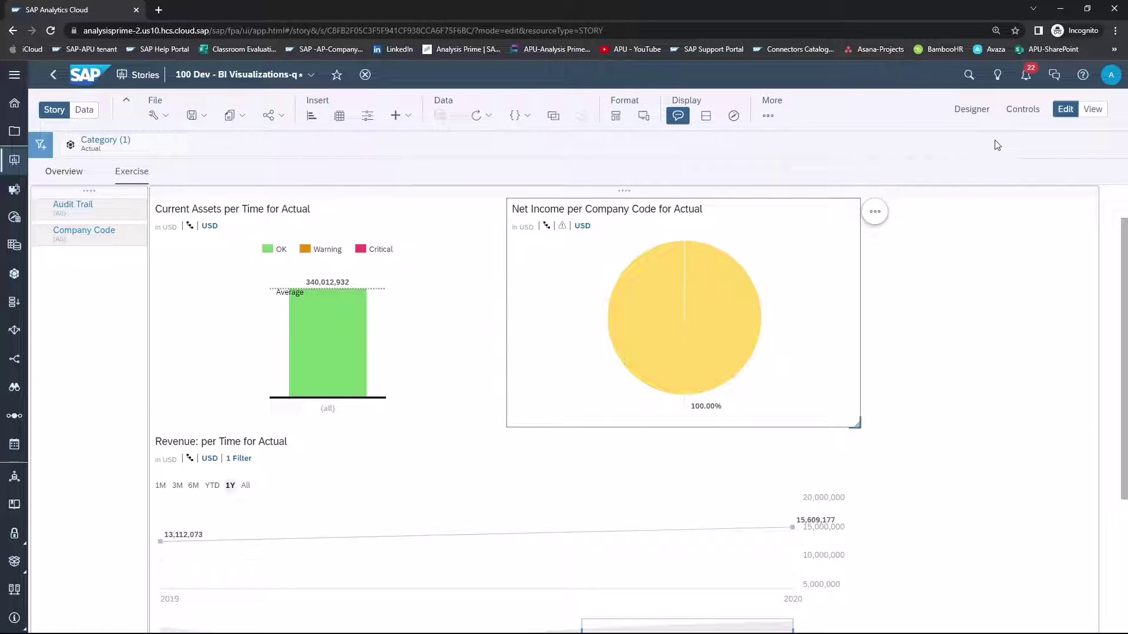
left_click(973, 112)
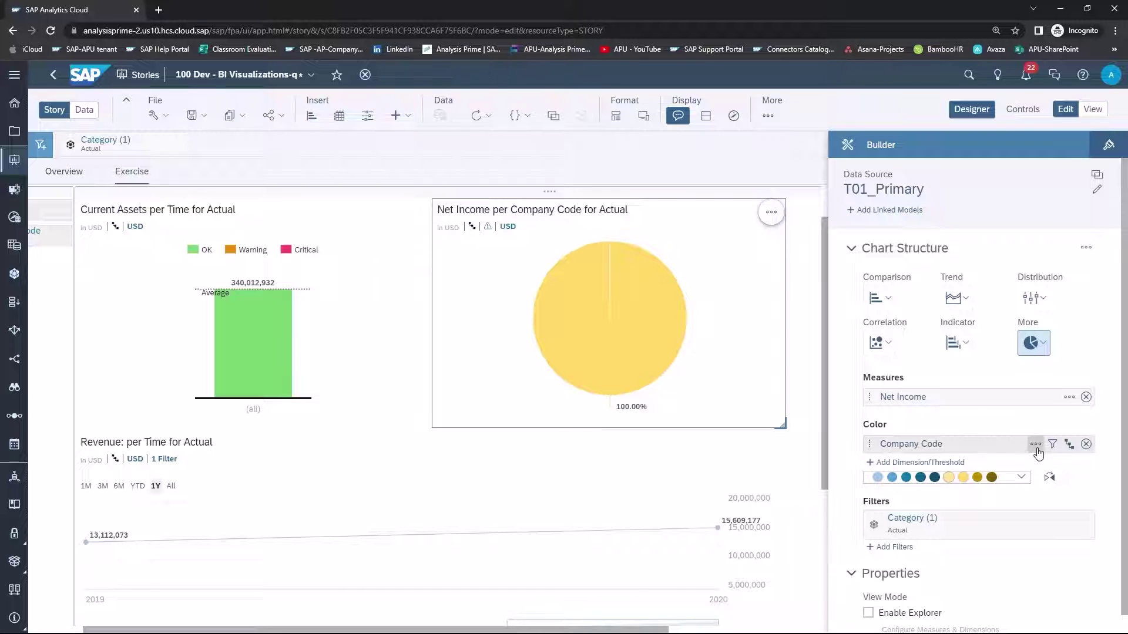
left_click(1069, 446)
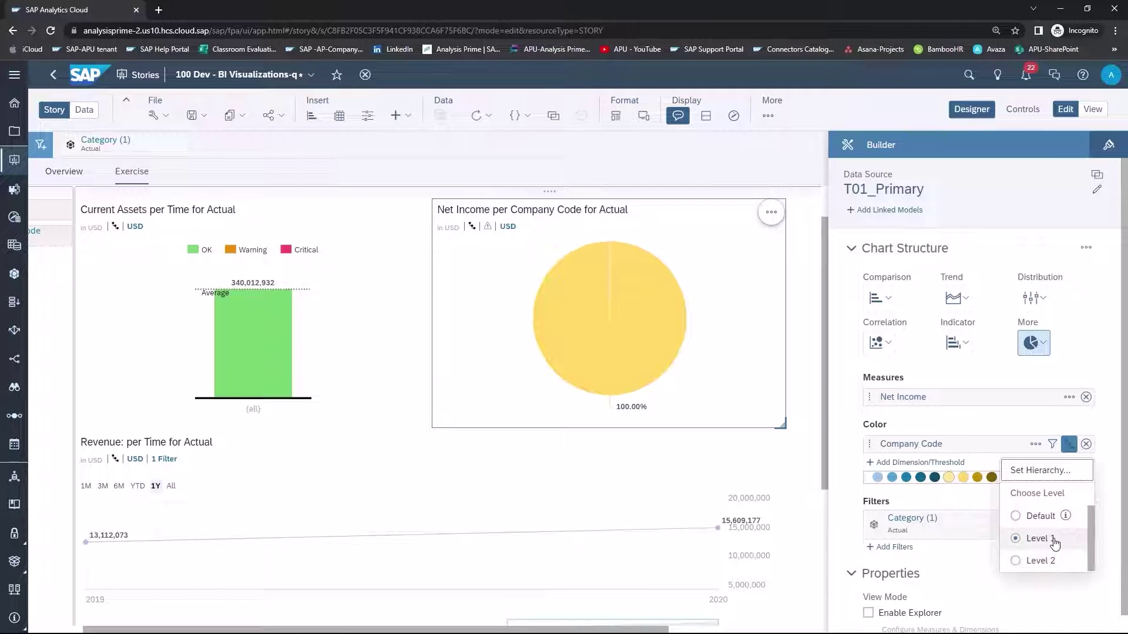
mouse_move(1040, 539)
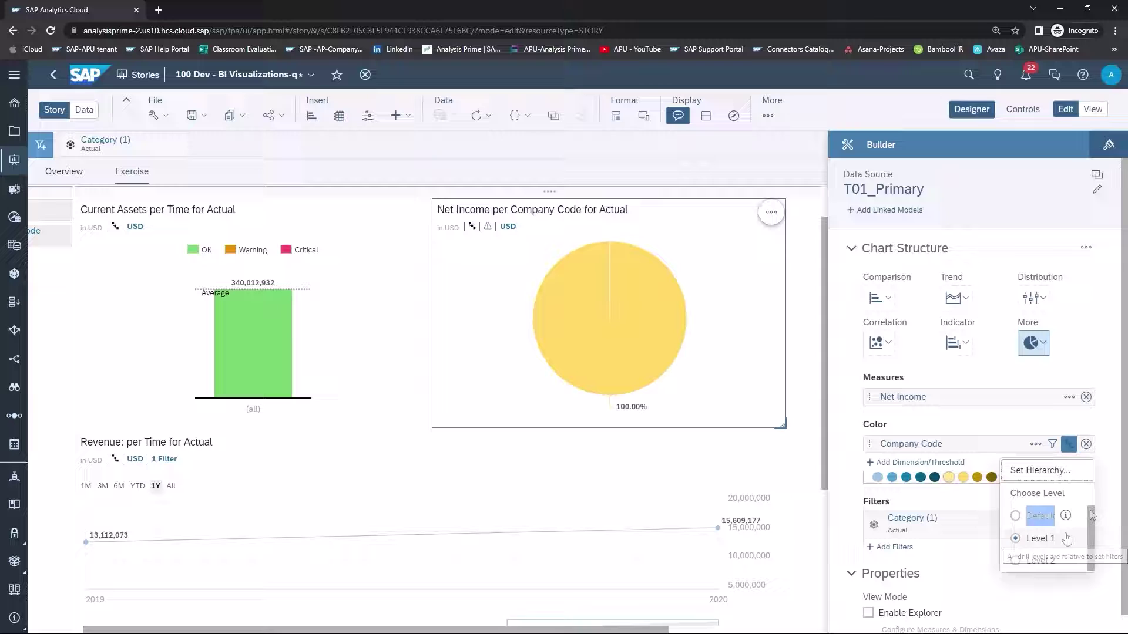
left_click(1017, 561)
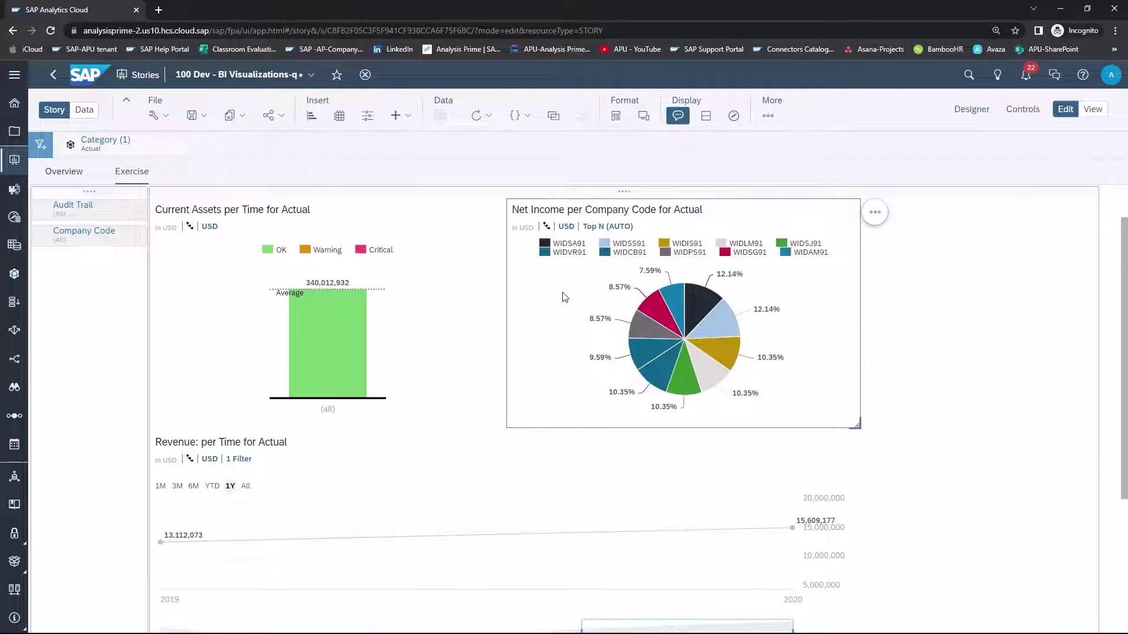
left_click(547, 228)
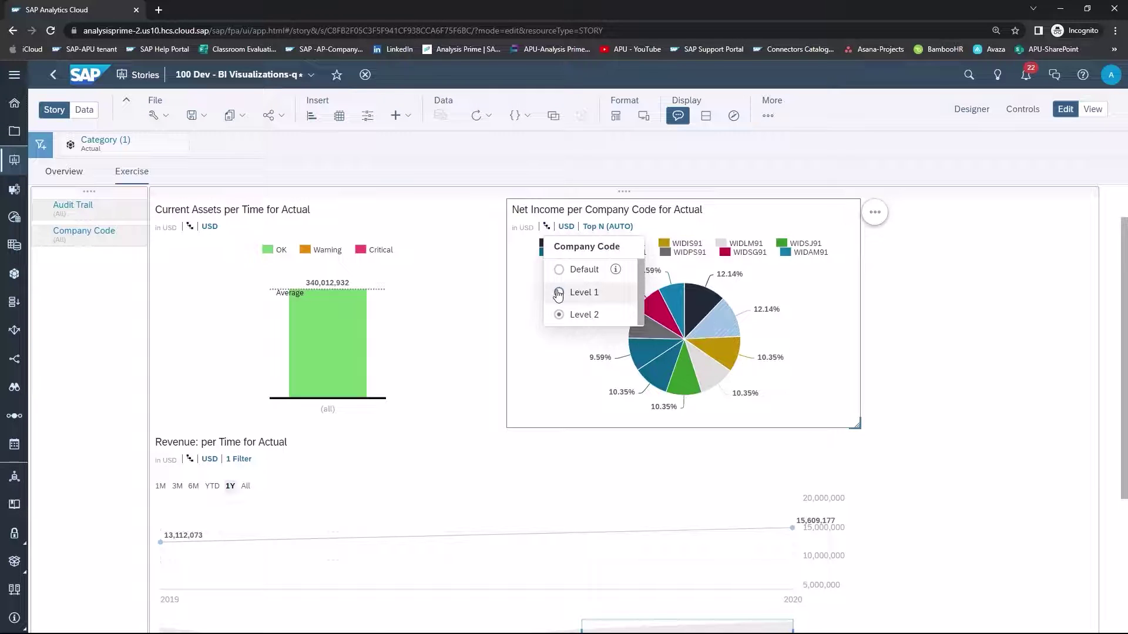
left_click(559, 292)
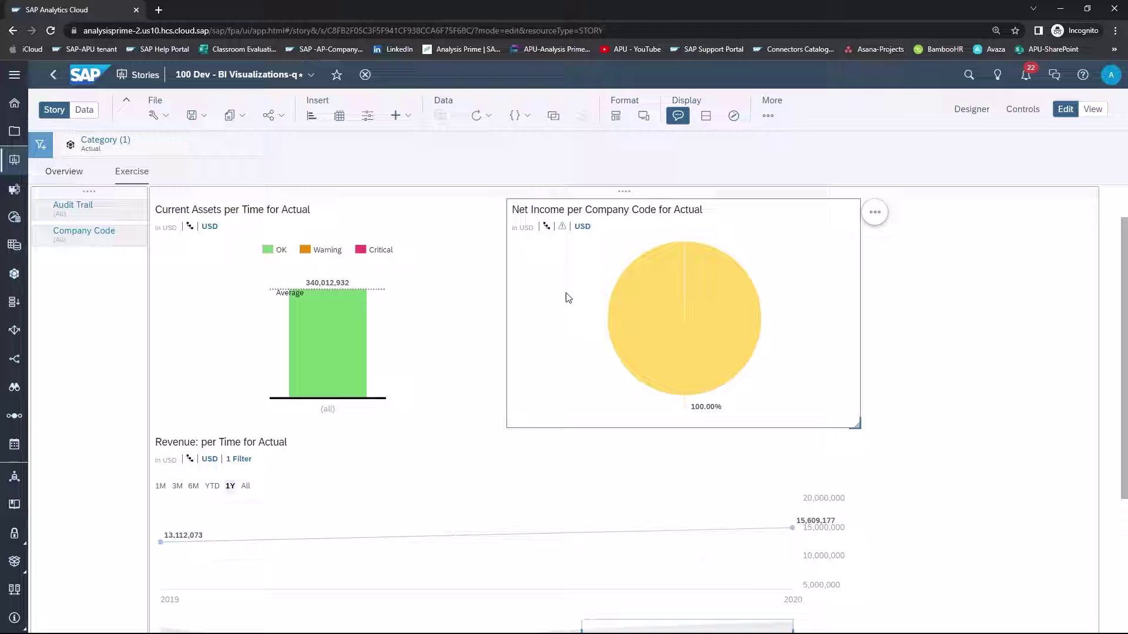
left_click(546, 229)
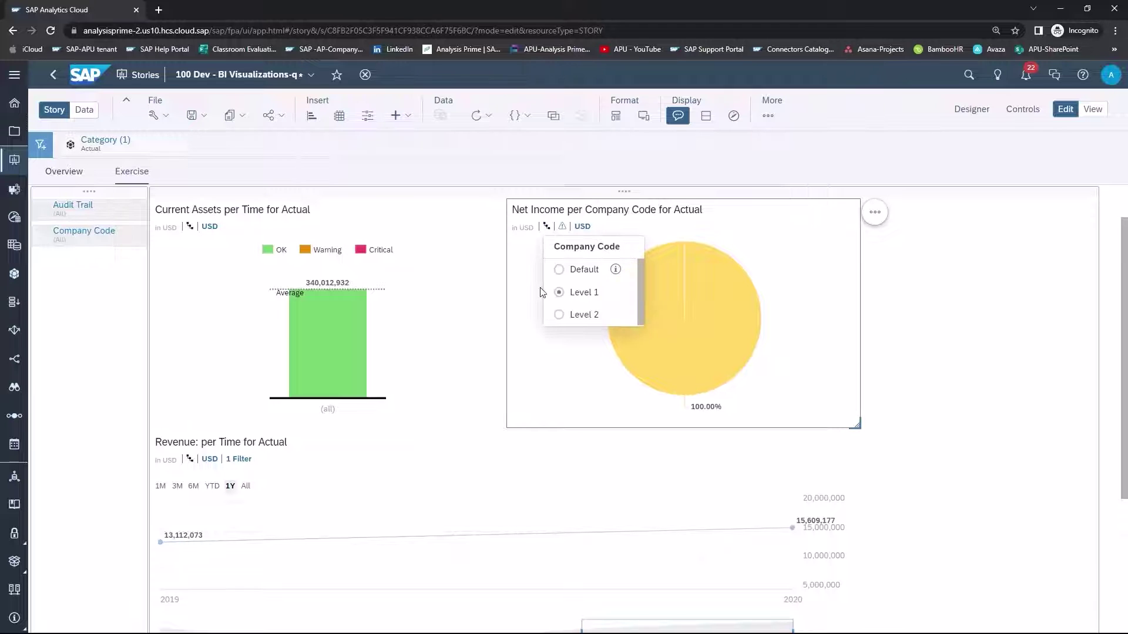
left_click(559, 315)
left_click(403, 329)
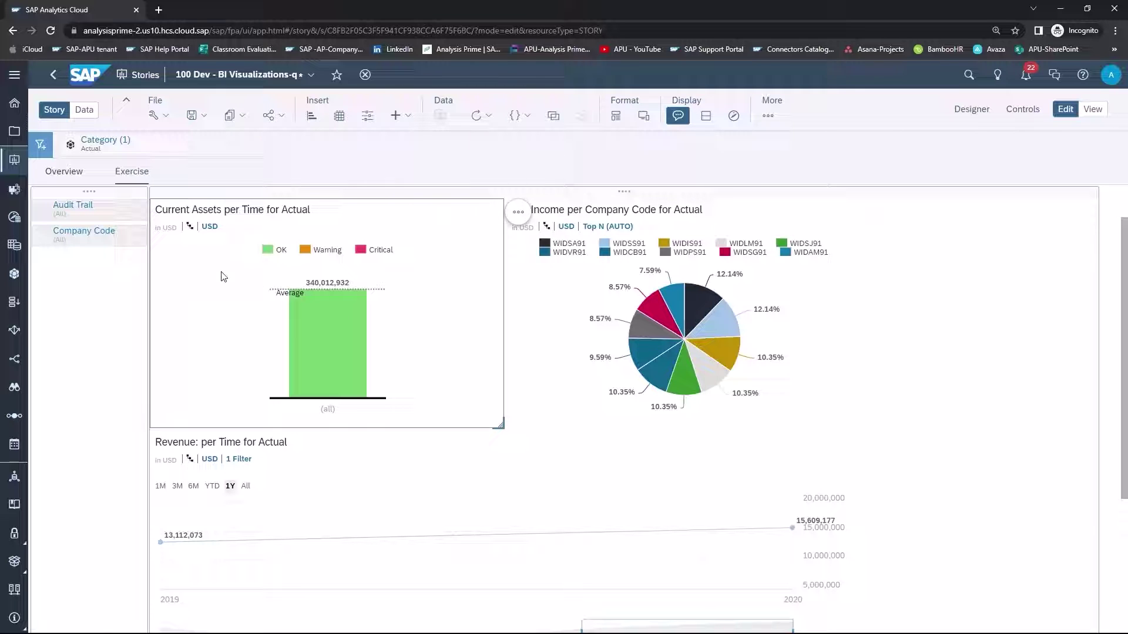
Try Current Assets at drill Levels 2, 3 and 4, then settle on yearly Level 2.
left_click(190, 228)
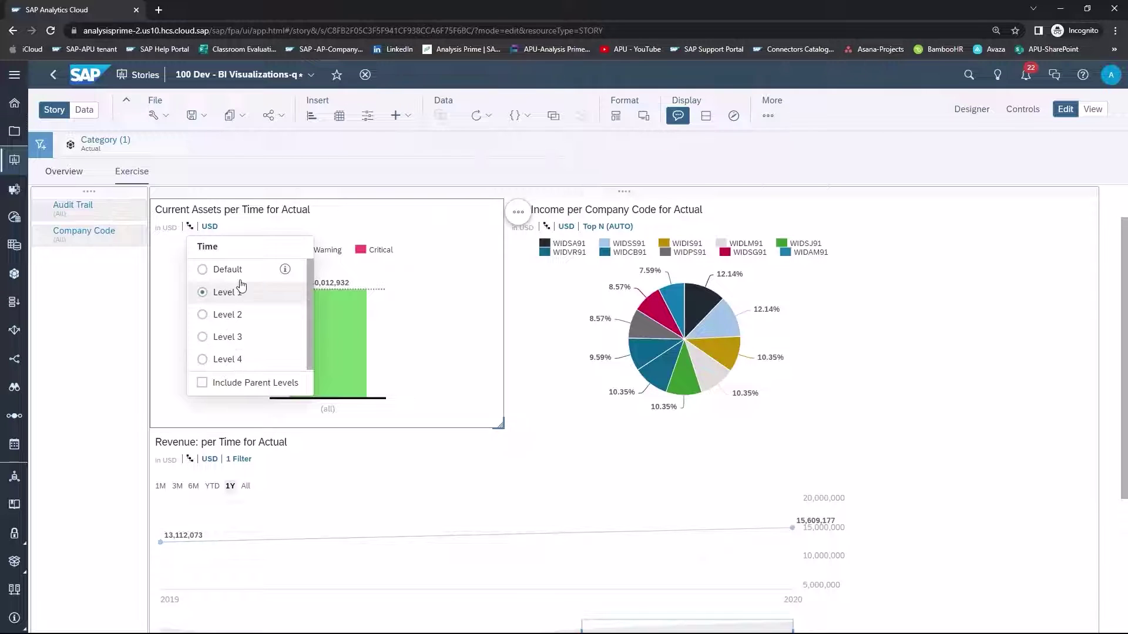
left_click(204, 317)
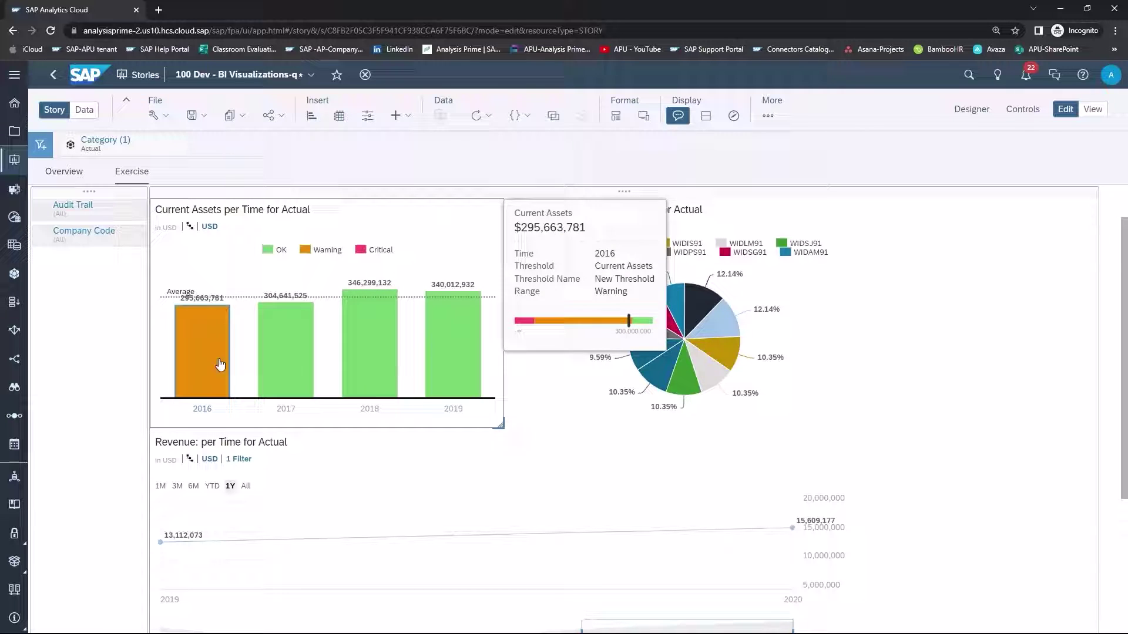
mouse_move(454, 344)
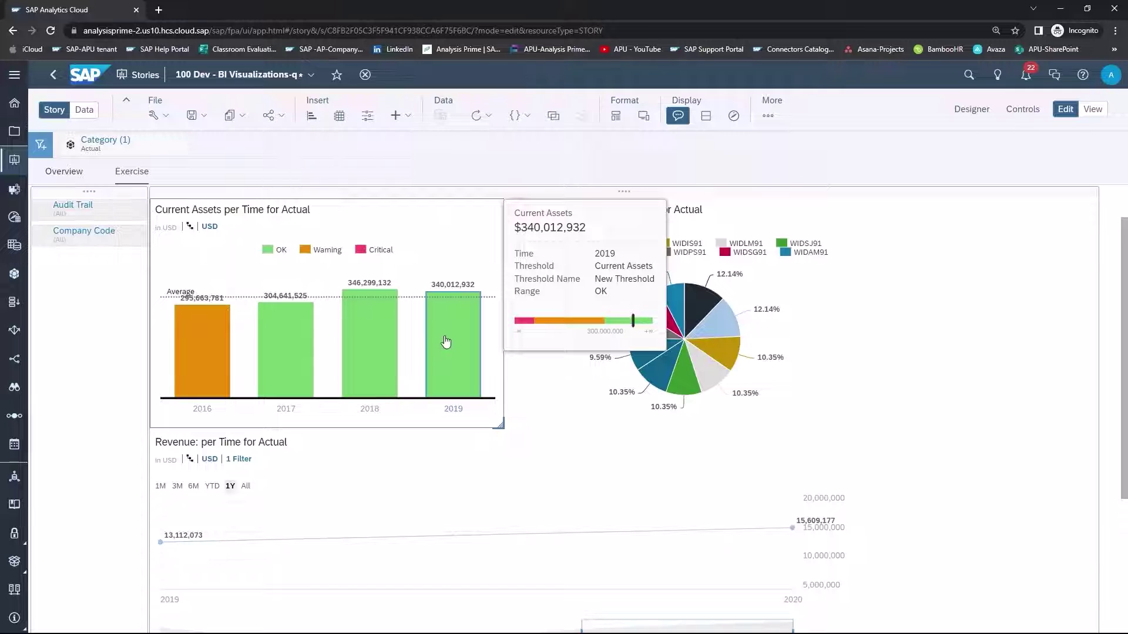
left_click(191, 227)
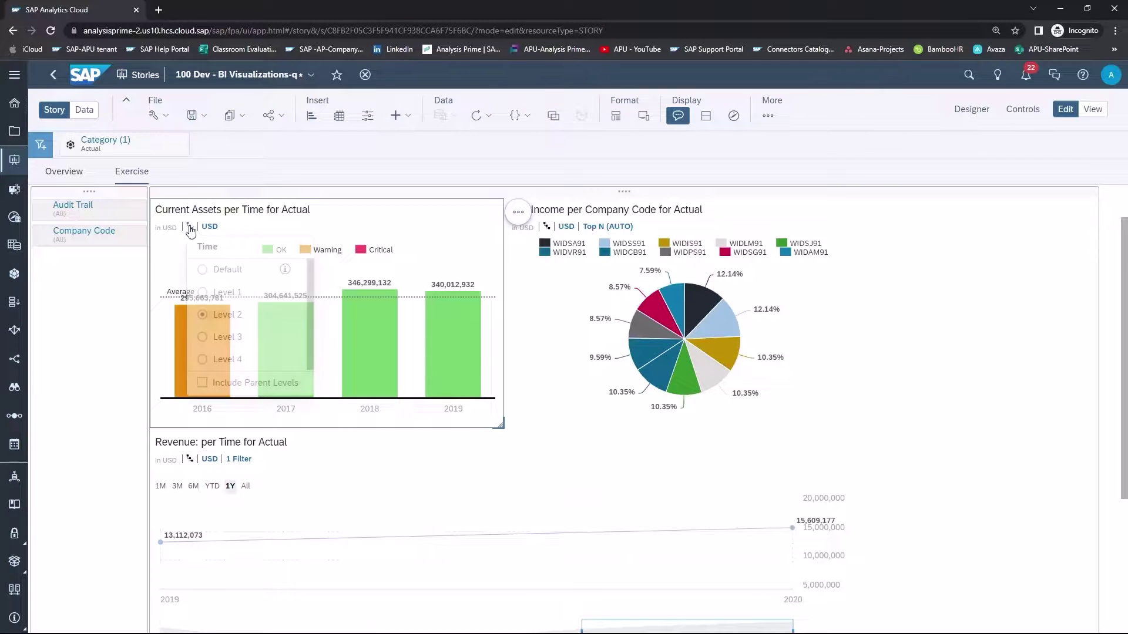
left_click(204, 339)
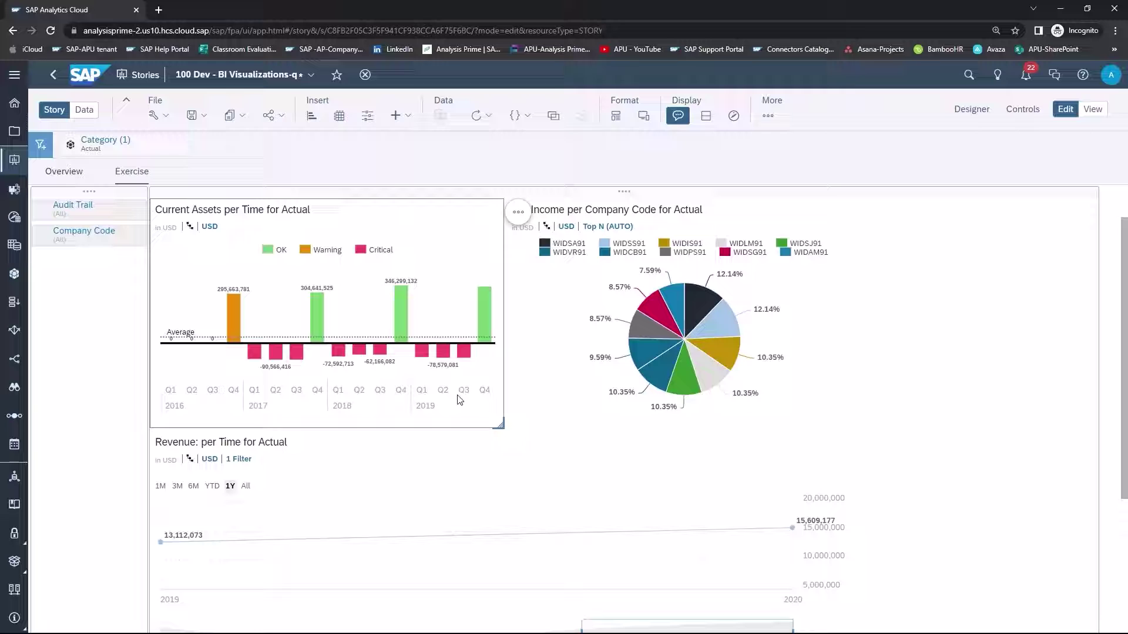
left_click(188, 228)
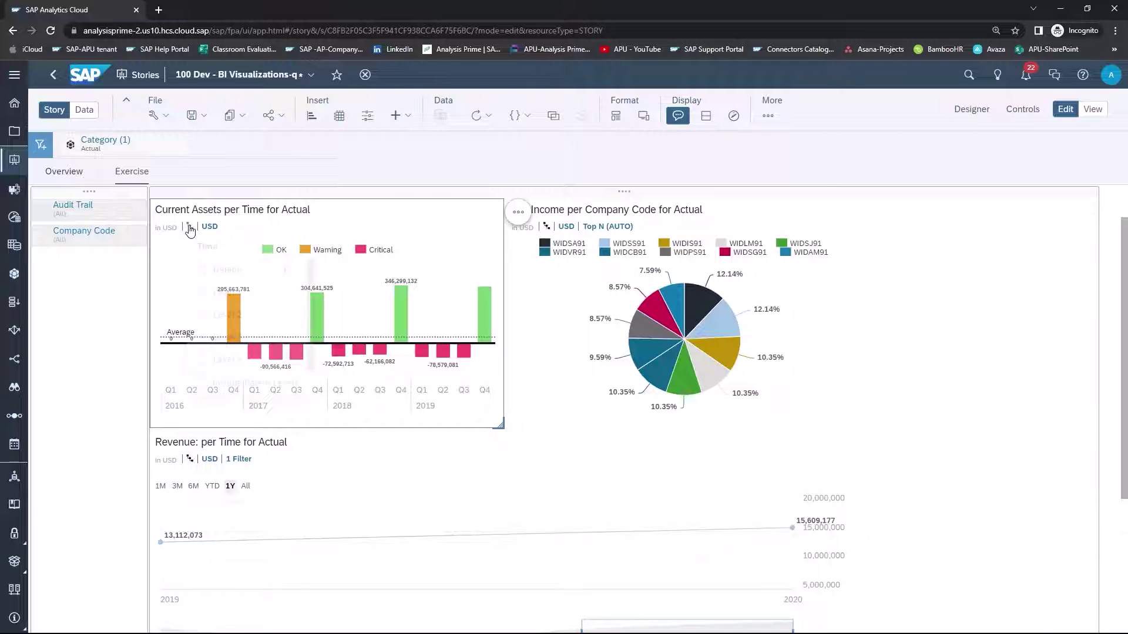
left_click(203, 359)
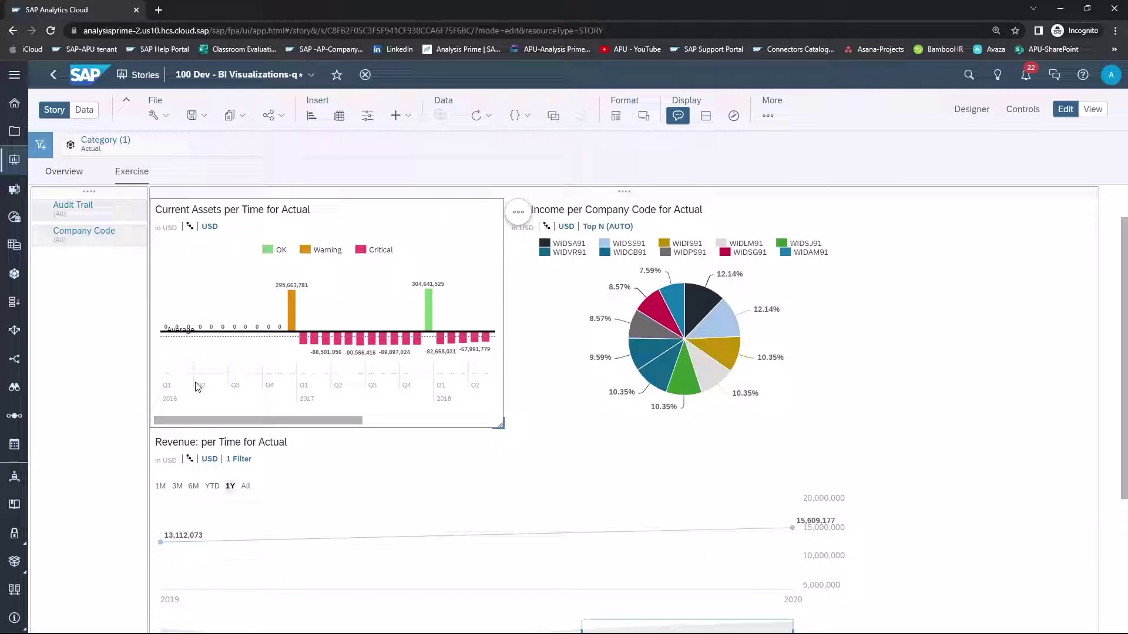
left_click(191, 230)
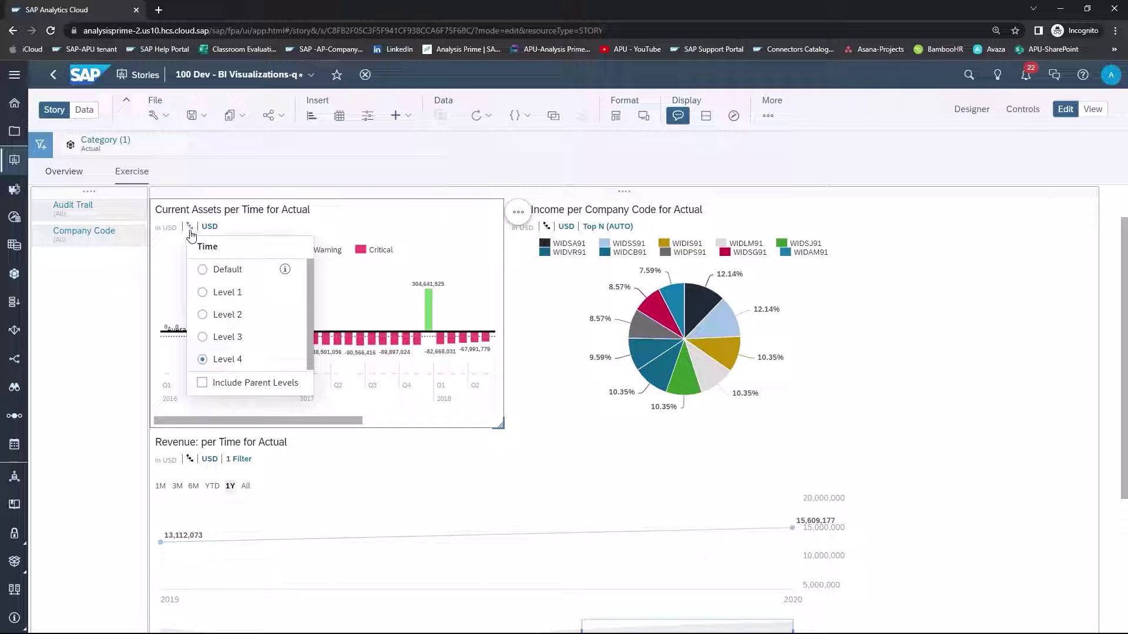
left_click(202, 315)
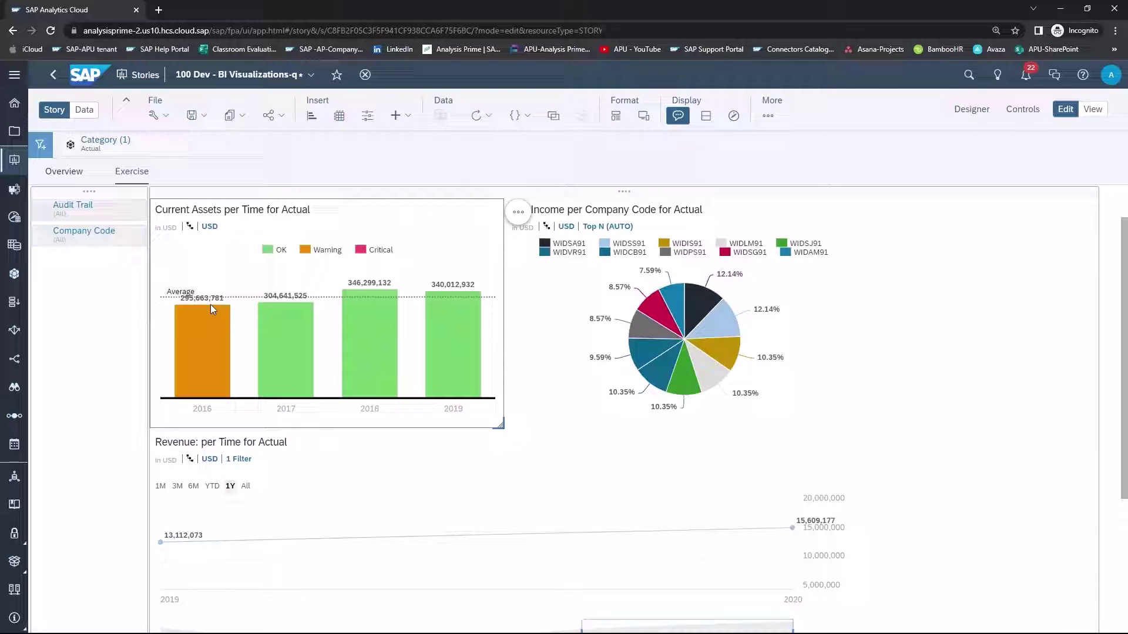
scroll(402, 472, "down", 2)
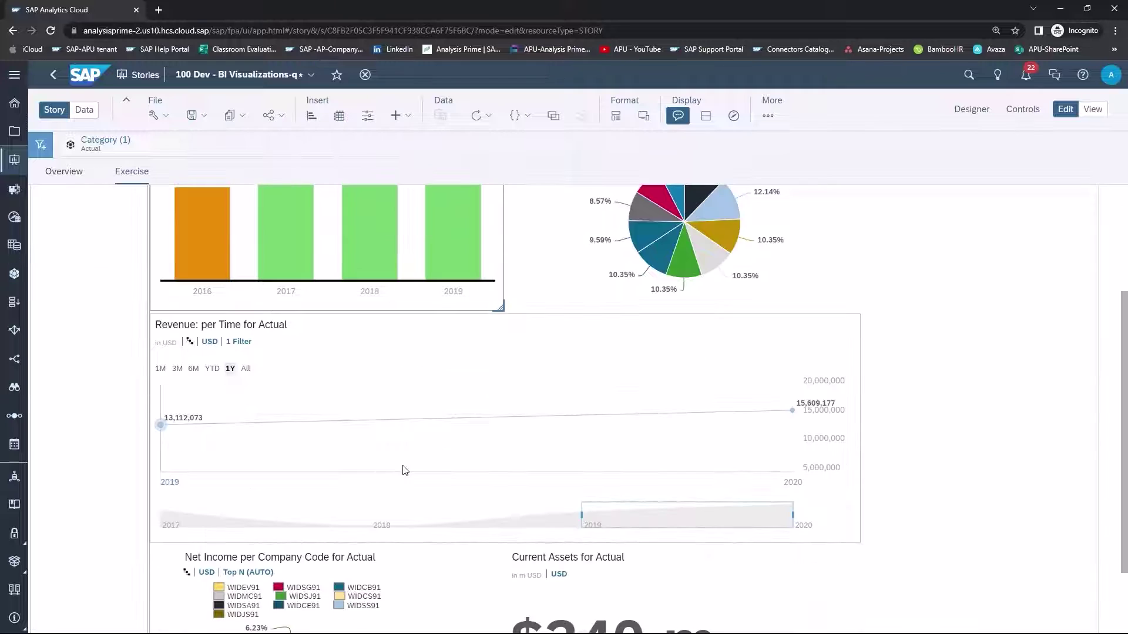
Drill the Revenue time series chart to Quarter, then further down to Month.
left_click(449, 372)
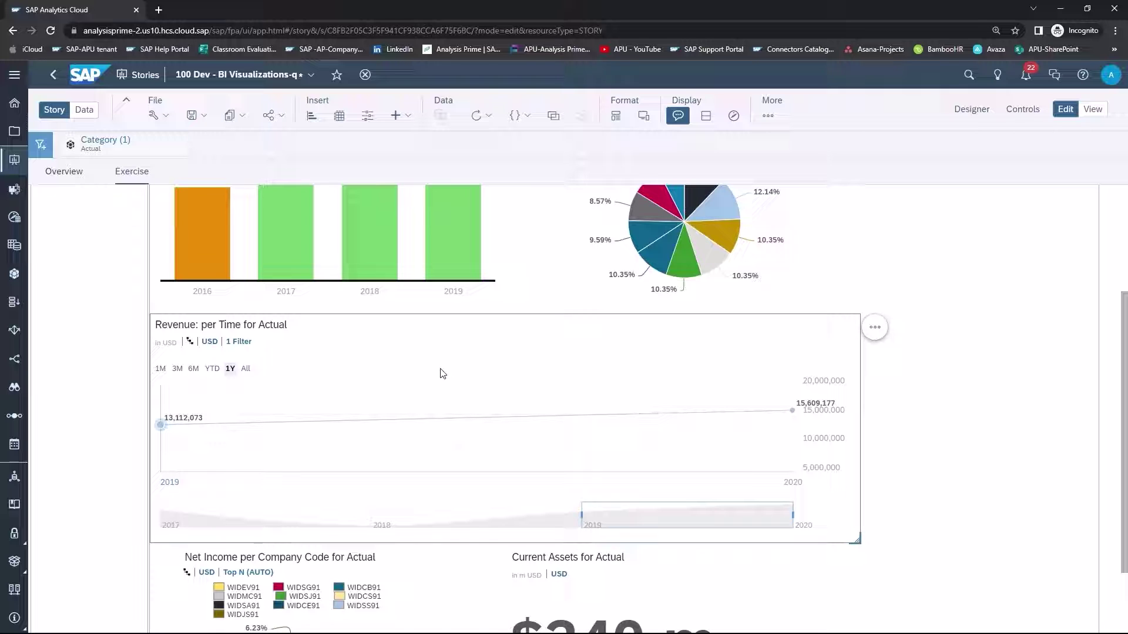
left_click(190, 344)
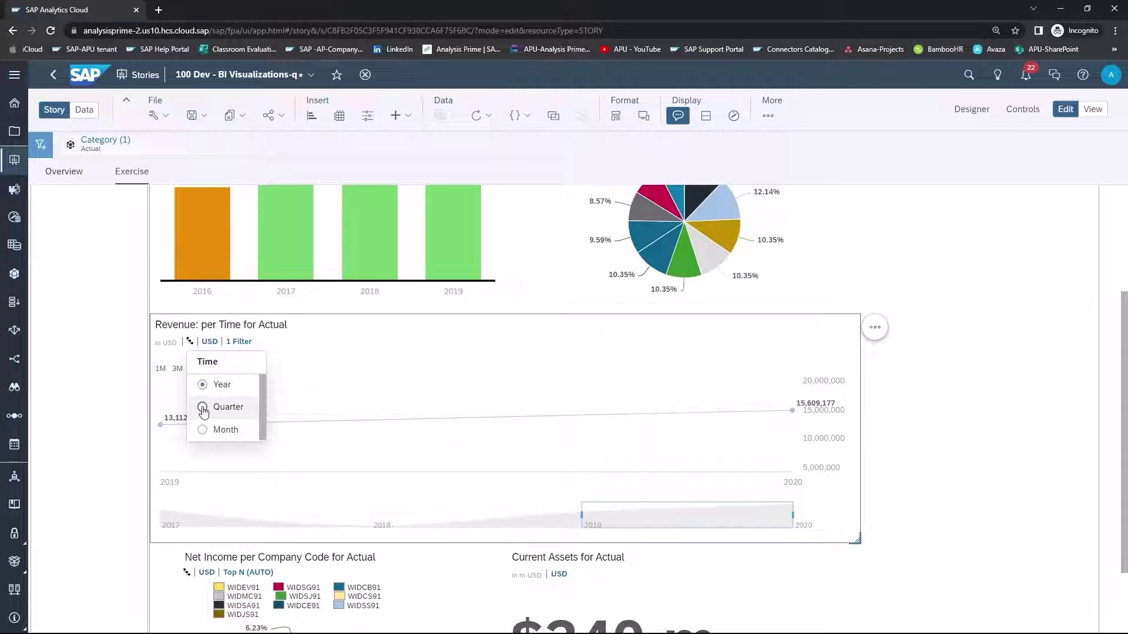
left_click(203, 409)
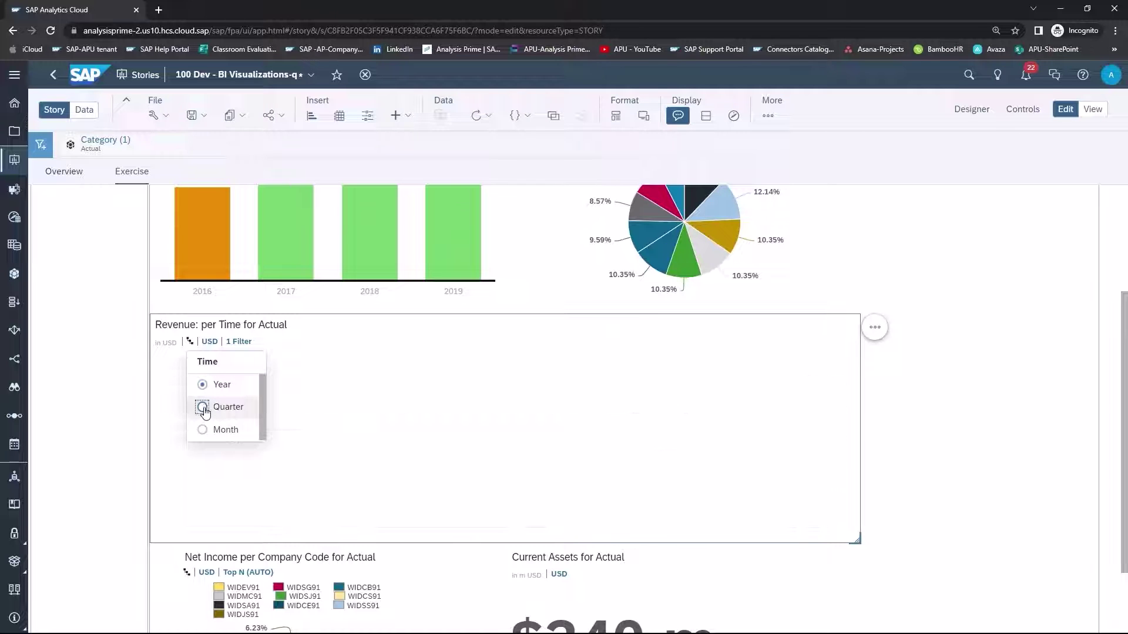
left_click(190, 342)
left_click(203, 430)
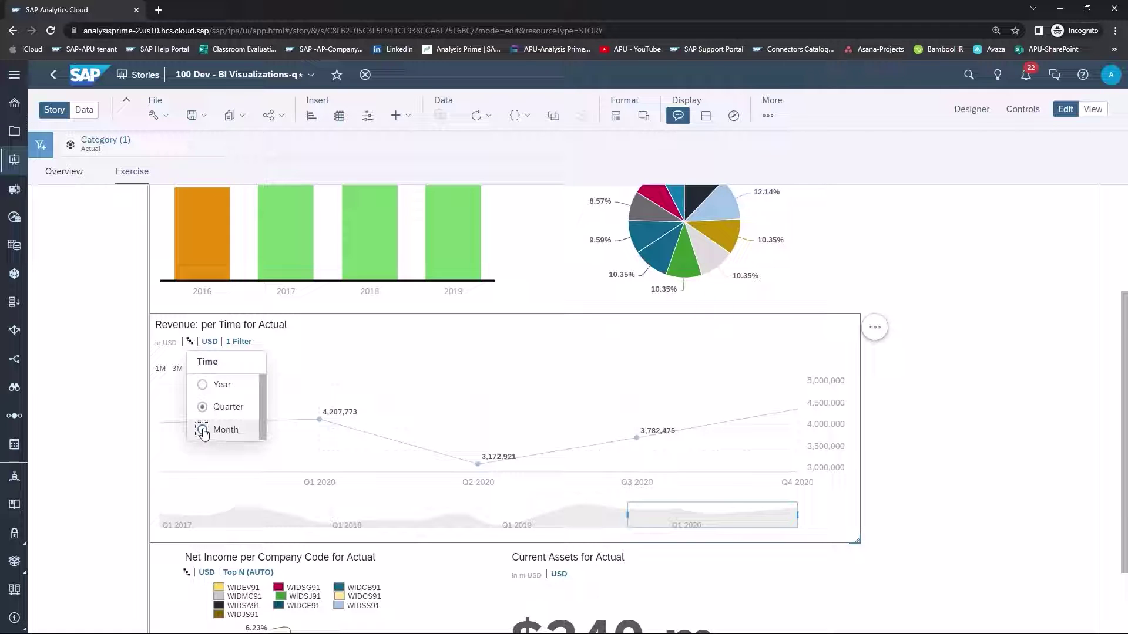